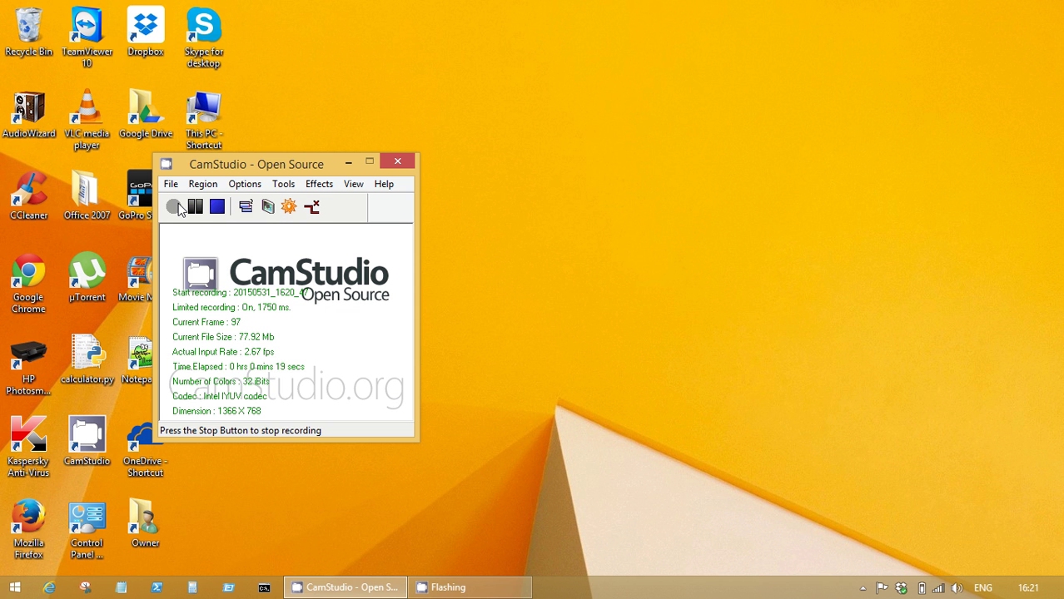
Hide the recorder window and search Windows for 'dev' to list Device Manager
{"action": "left_click", "coordinate": [348, 162]}
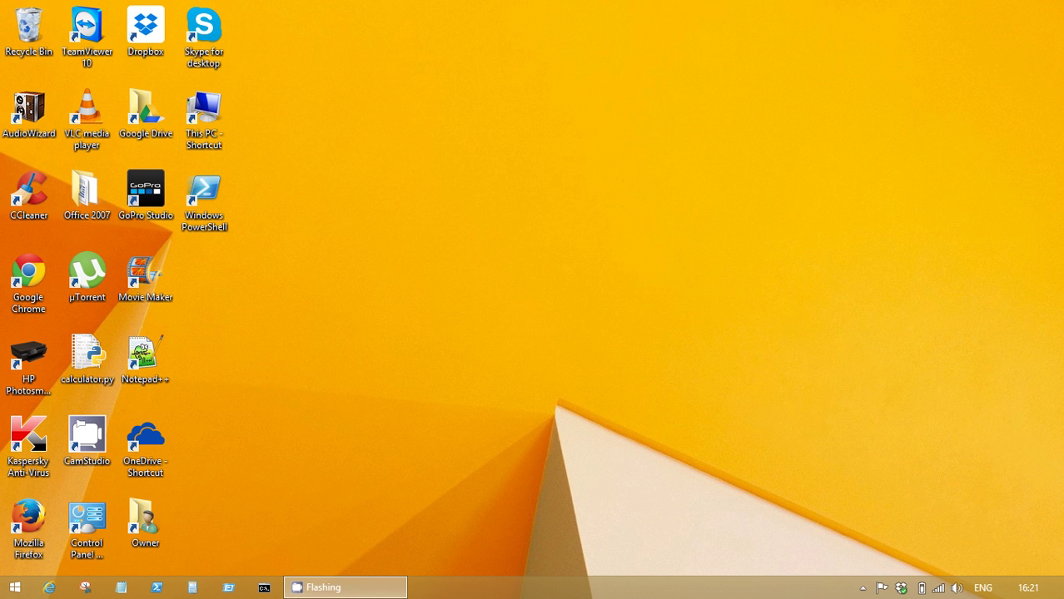
{"action": "mouse_move", "coordinate": [1058, 8]}
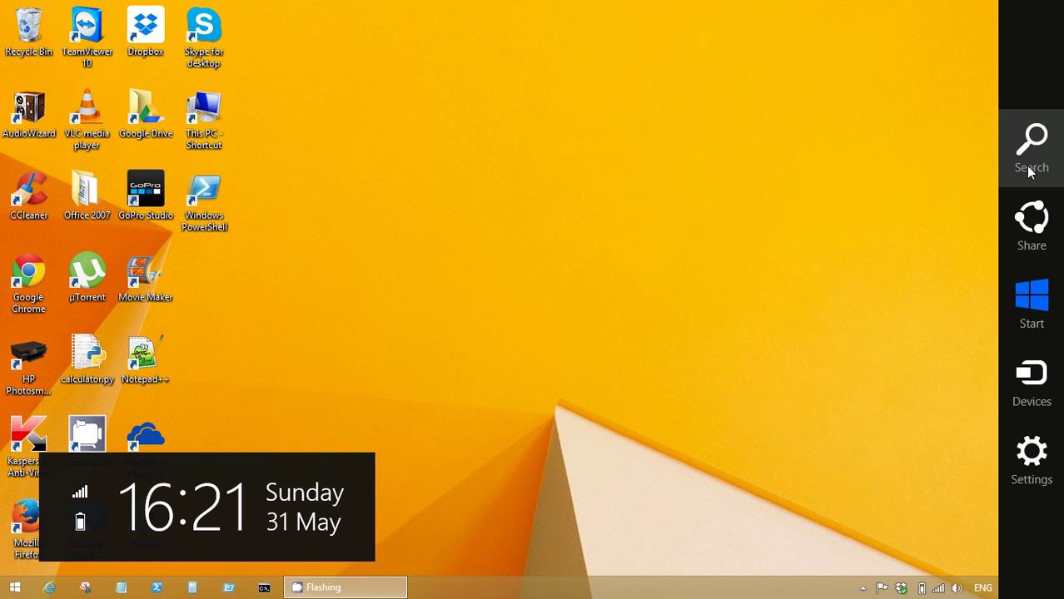
{"action": "left_click", "coordinate": [1030, 169]}
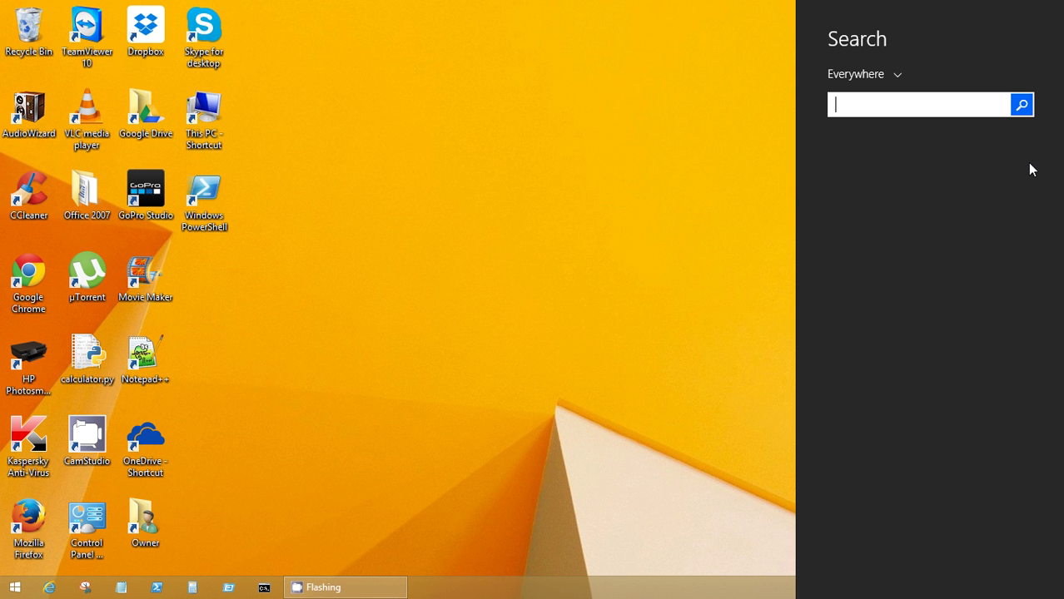
{"action": "type", "text": "device Manager"}
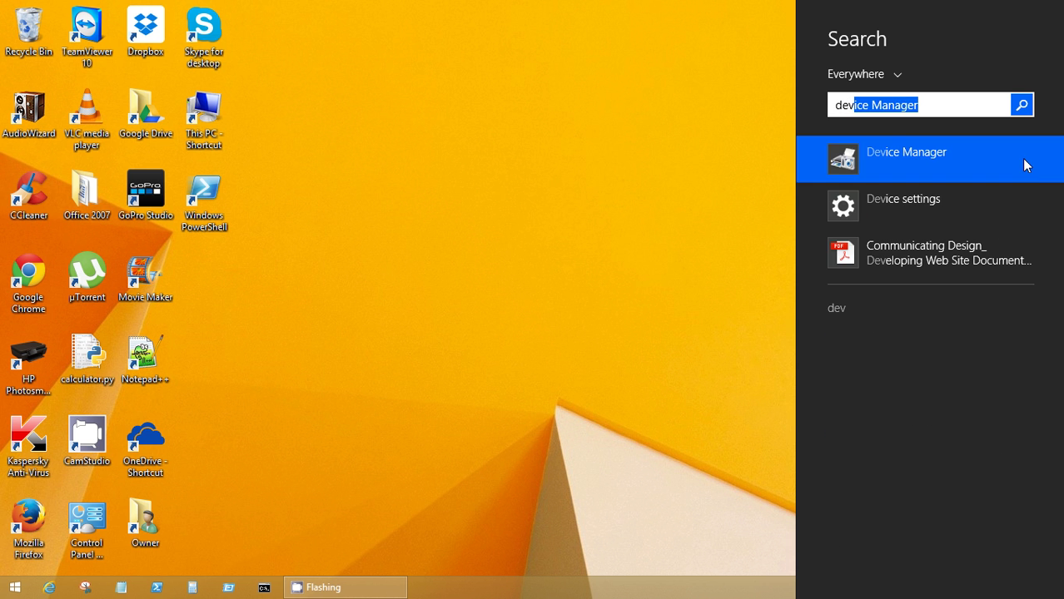
Open Device Manager, expand Mice and other pointing devices, then cancel the HID-compliant mouse uninstall
{"action": "left_click", "coordinate": [994, 166]}
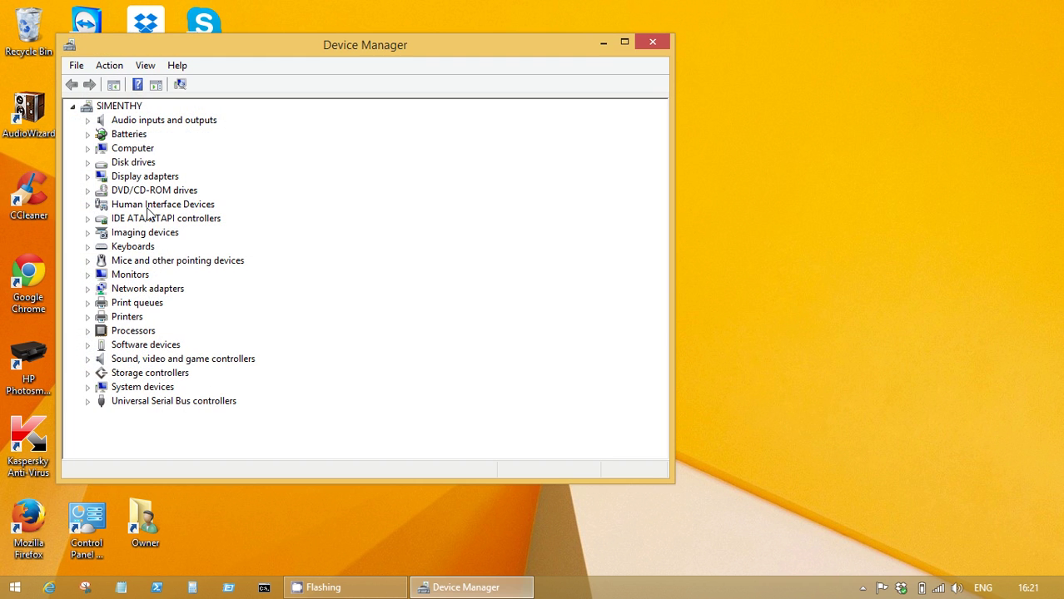
{"action": "left_click", "coordinate": [88, 261]}
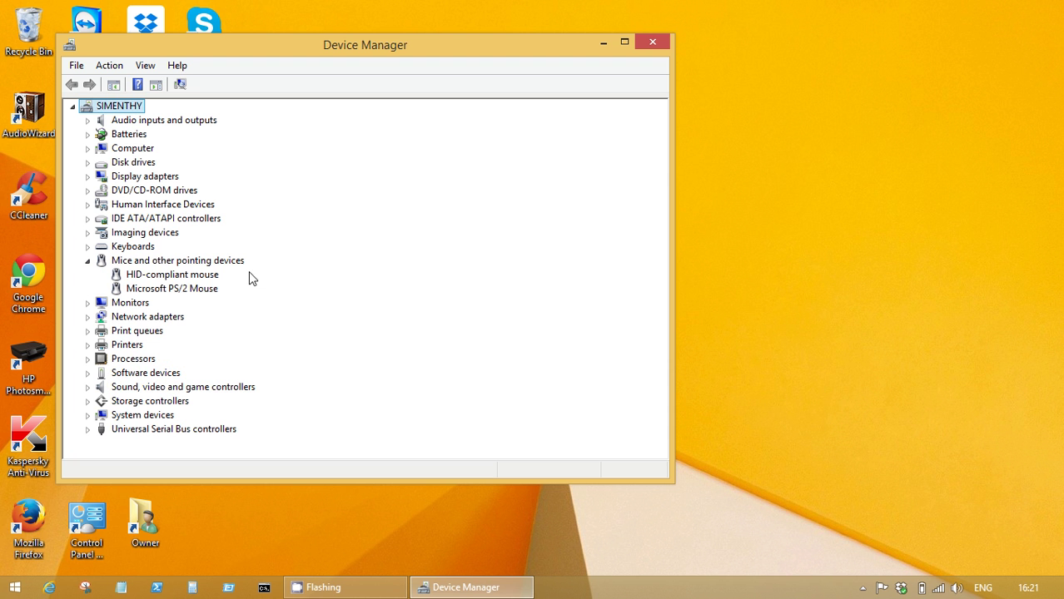
{"action": "right_click", "coordinate": [192, 281]}
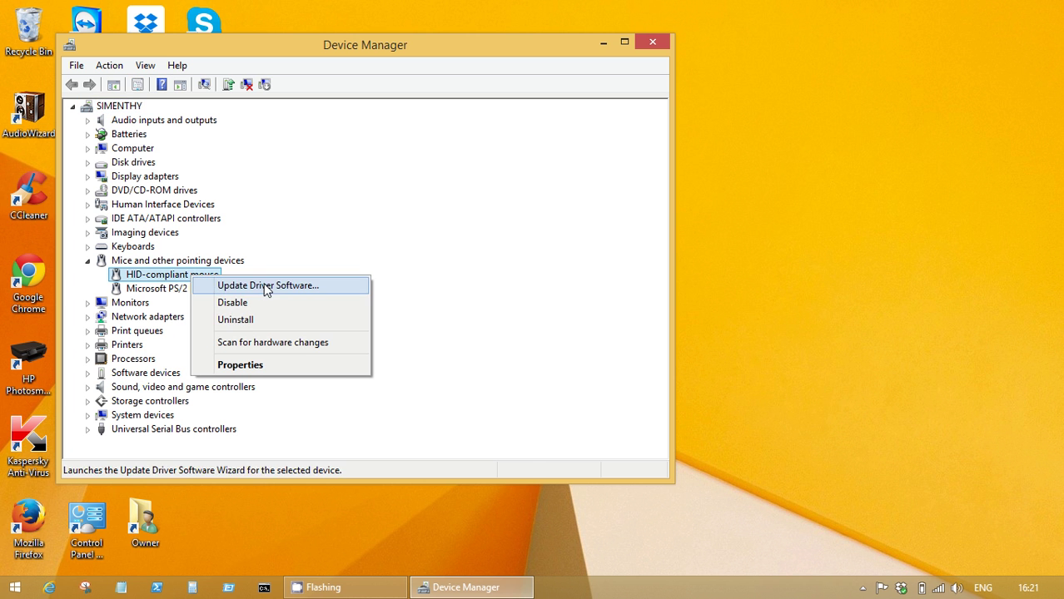
{"action": "left_click", "coordinate": [250, 322]}
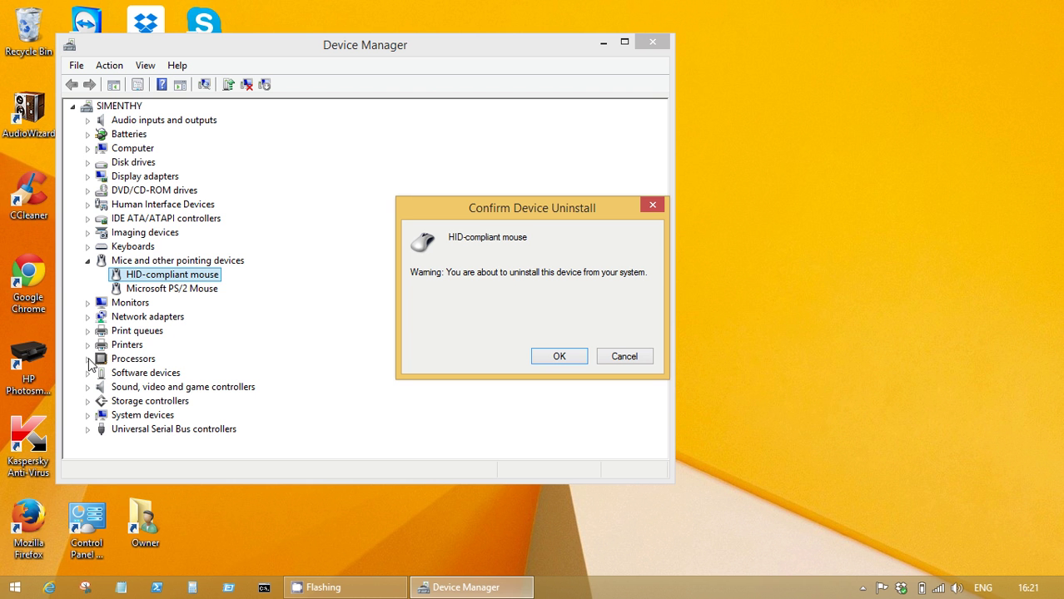
{"action": "left_click", "coordinate": [92, 323]}
{"action": "left_click", "coordinate": [624, 356]}
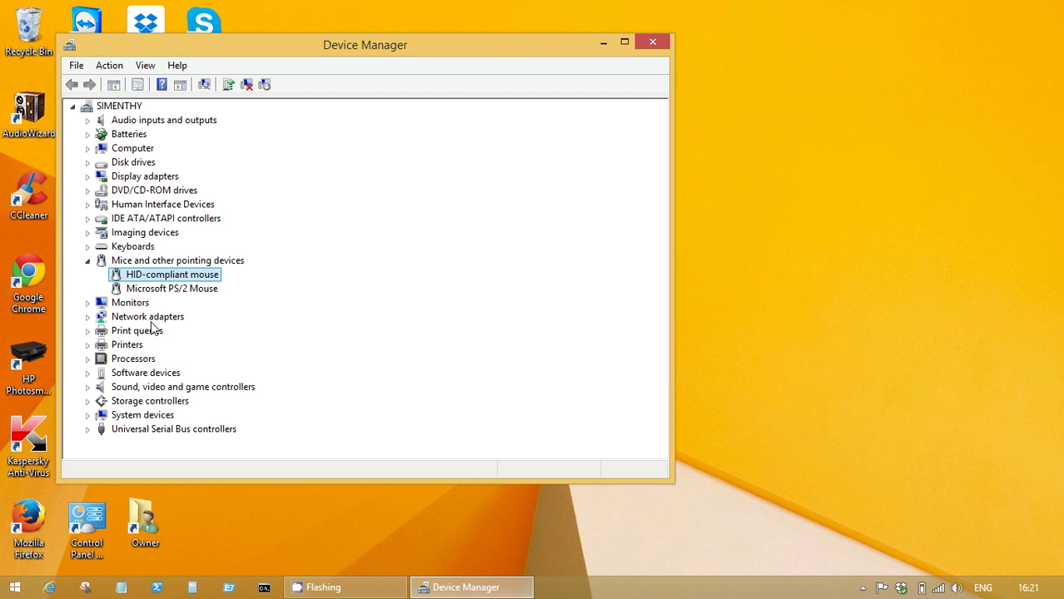
Expand Network adapters and back out of uninstalling the Qualcomm wireless adapter, keeping its driver
{"action": "left_click", "coordinate": [90, 318]}
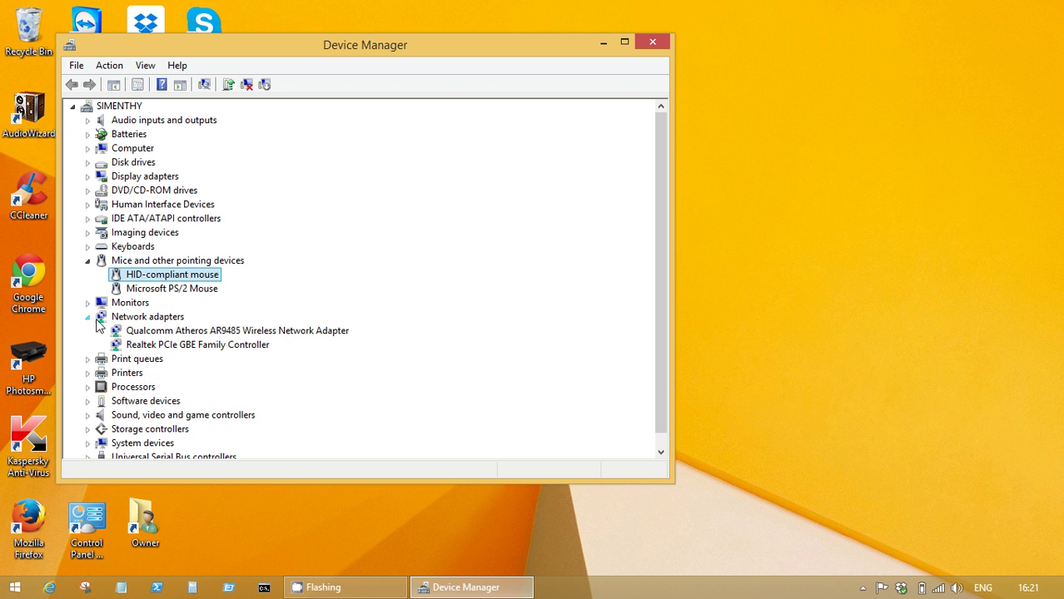
{"action": "right_click", "coordinate": [162, 333]}
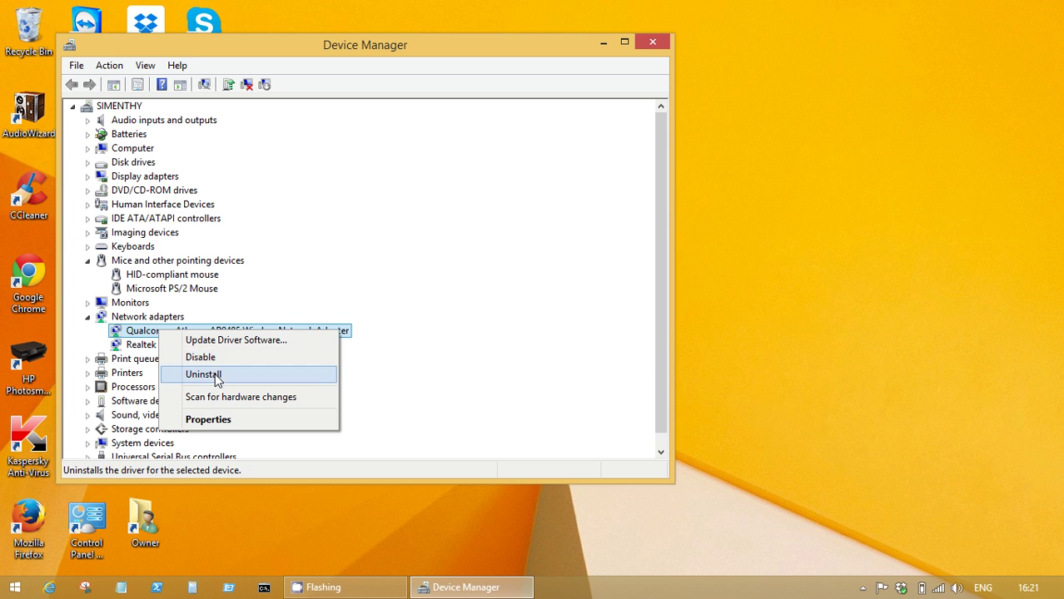
{"action": "left_click", "coordinate": [212, 376]}
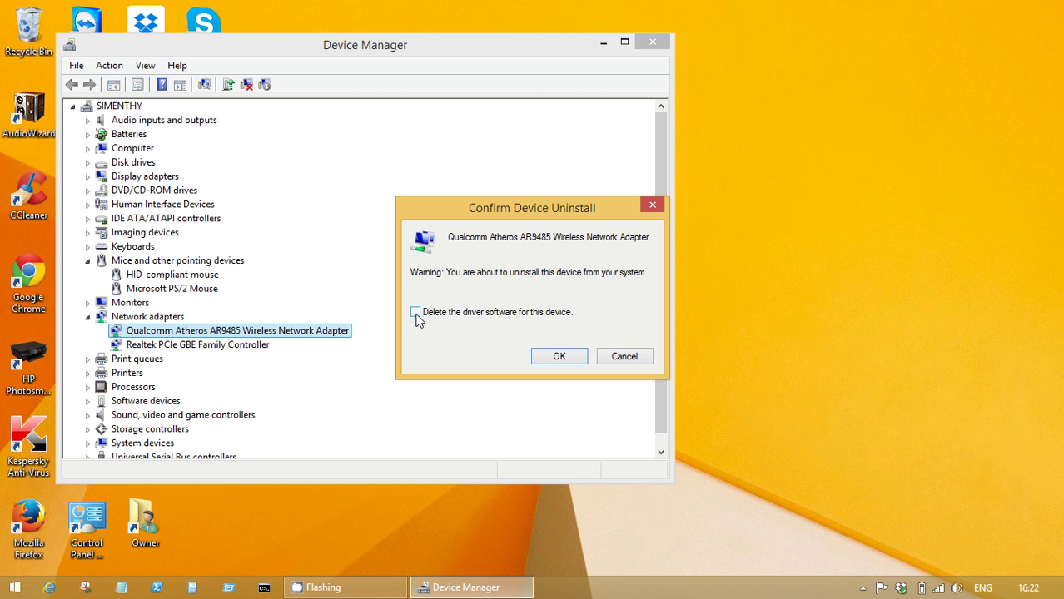
{"action": "left_click", "coordinate": [415, 313]}
{"action": "left_click", "coordinate": [416, 312]}
{"action": "left_click", "coordinate": [624, 357]}
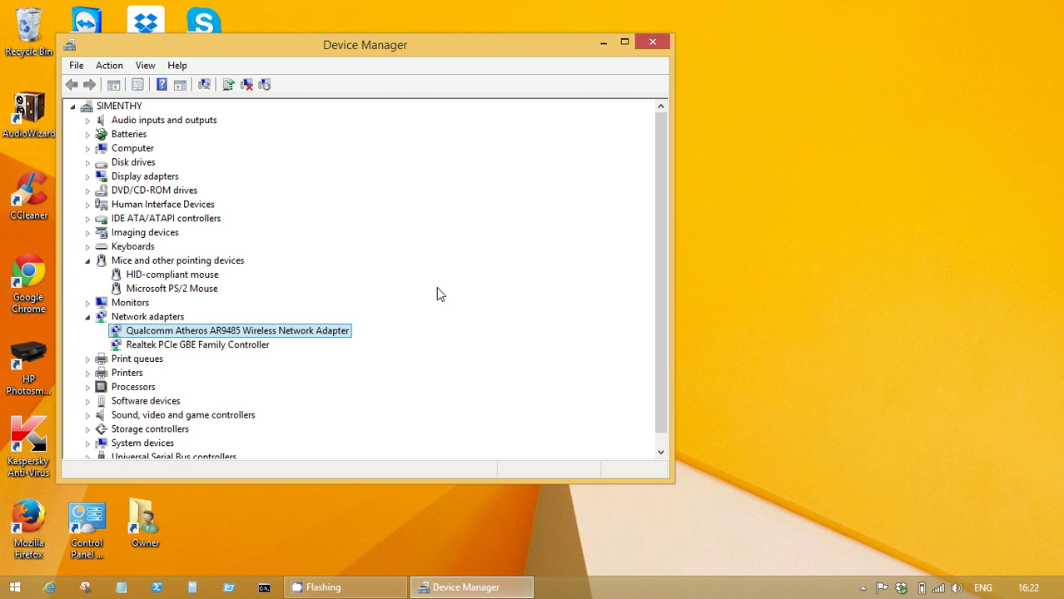
Bring up the HID-compliant mouse uninstall confirmation, then cancel it
{"action": "right_click", "coordinate": [191, 275]}
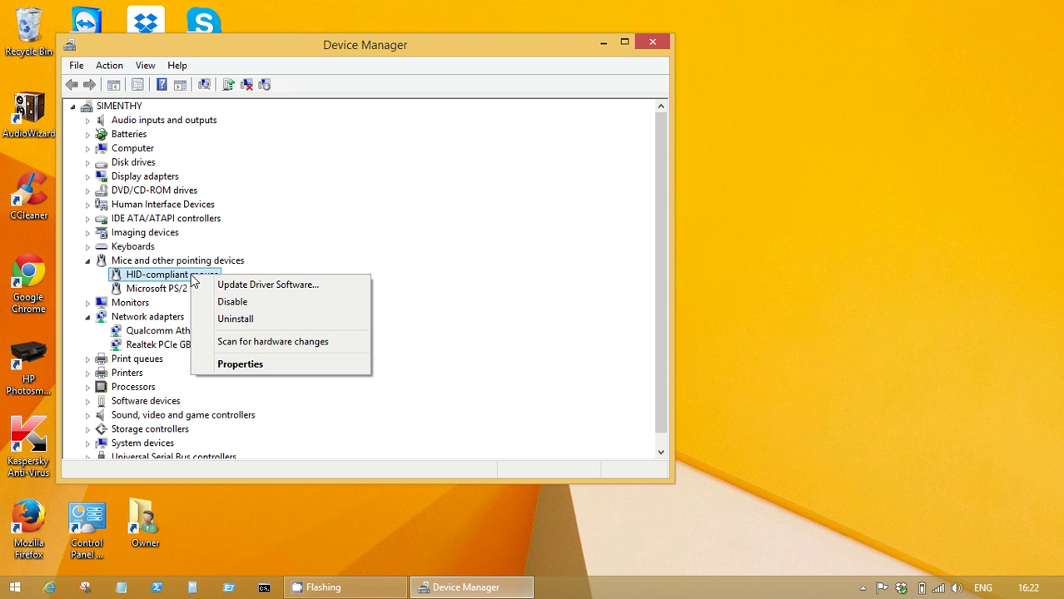
{"action": "left_click", "coordinate": [278, 321]}
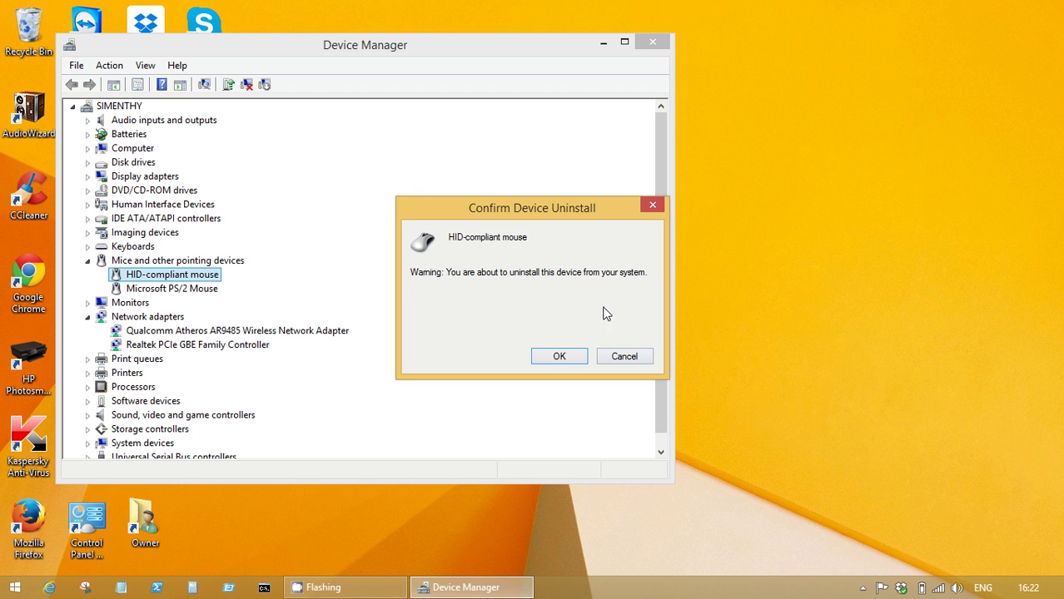
{"action": "left_click", "coordinate": [636, 363]}
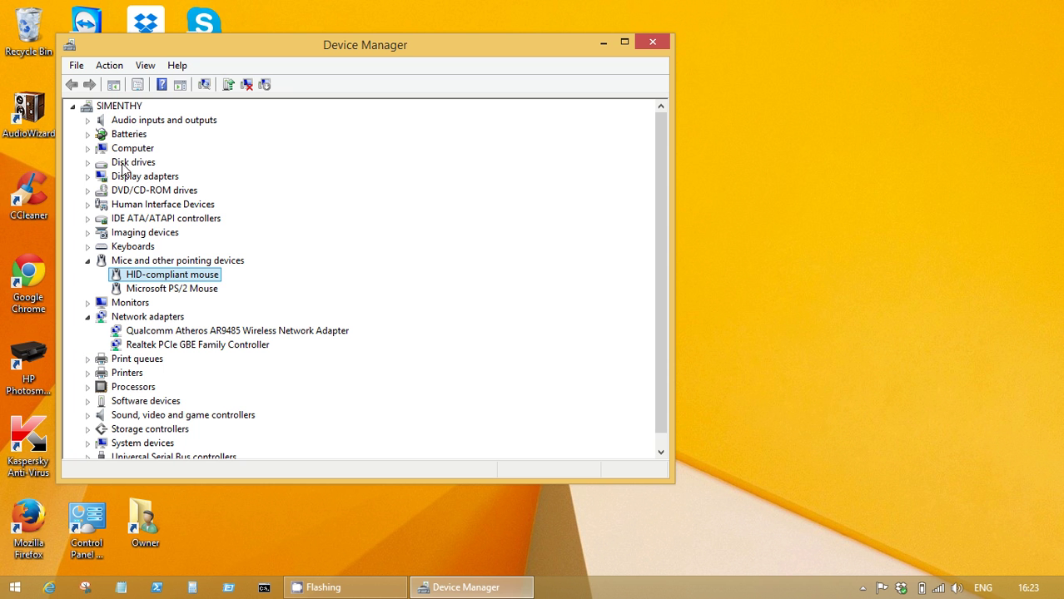
Turn on View > Show hidden devices and check the Microsoft ISATAP Adapter's actions
{"action": "left_click", "coordinate": [146, 65]}
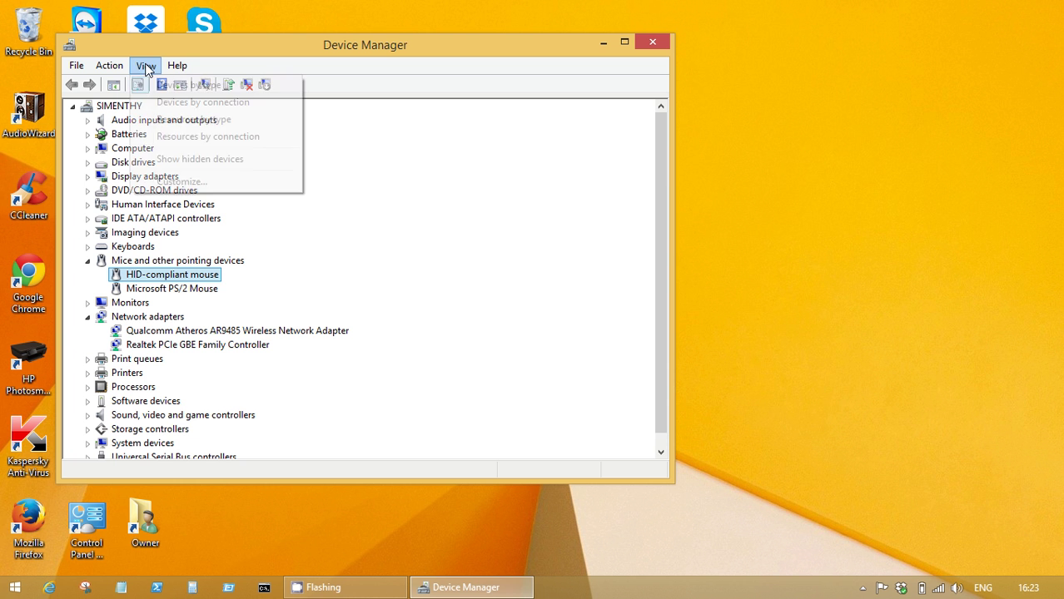
{"action": "left_click", "coordinate": [185, 163]}
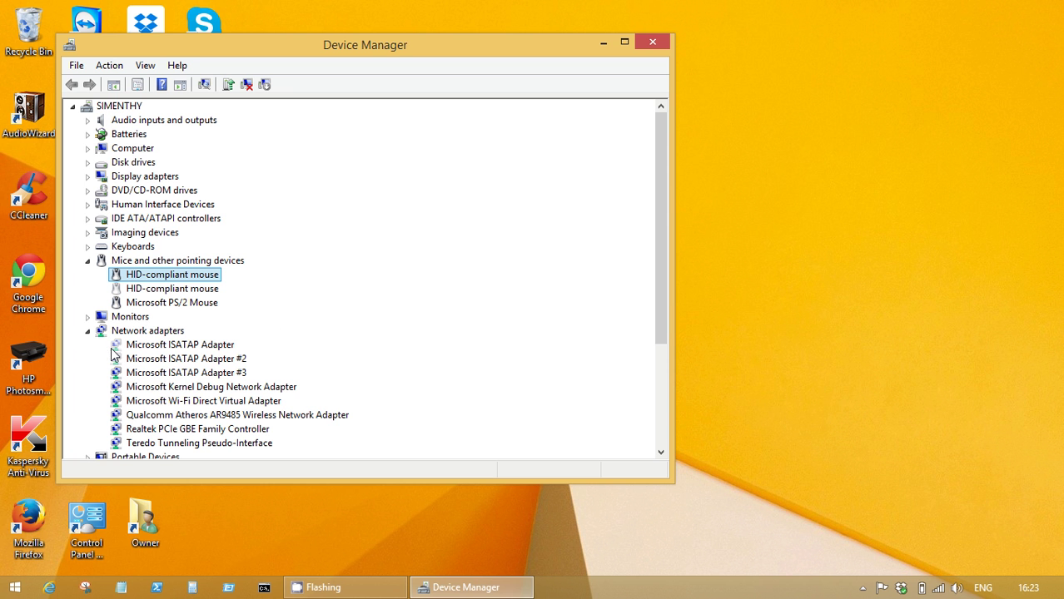
{"action": "right_click", "coordinate": [221, 346]}
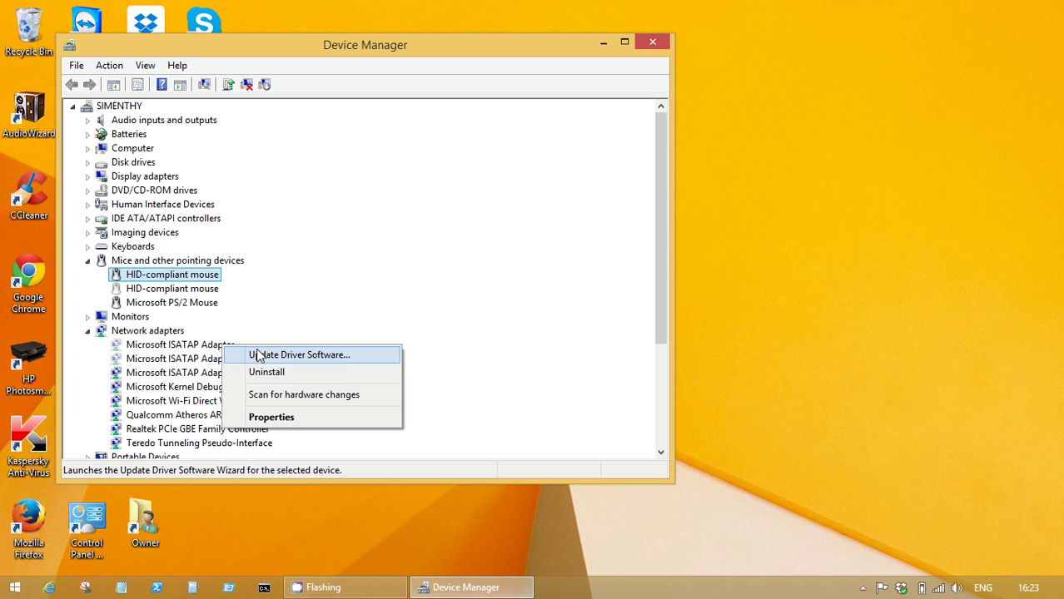
{"action": "left_click", "coordinate": [450, 233]}
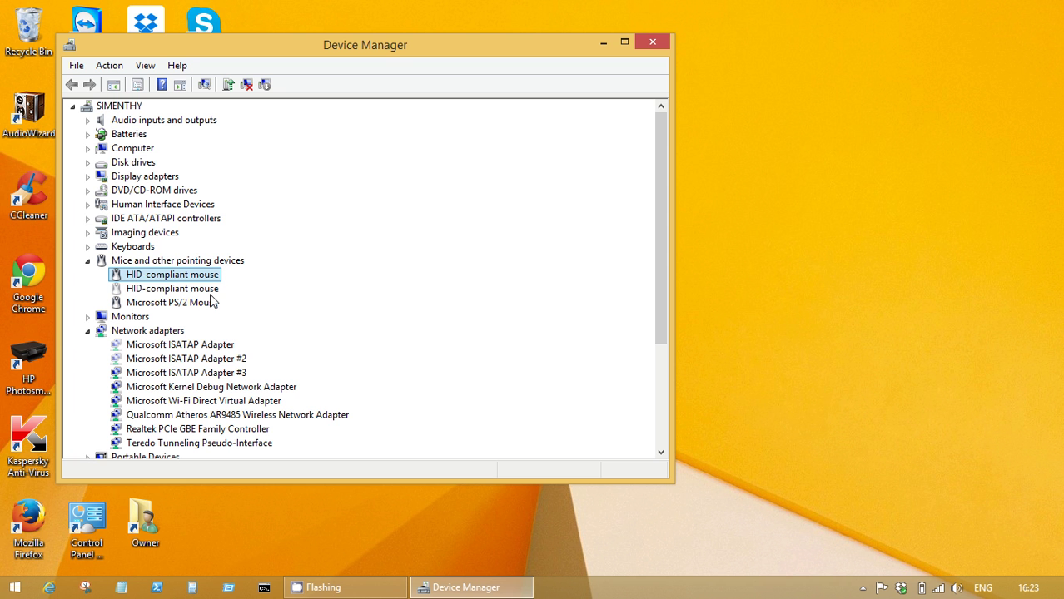
{"action": "right_click", "coordinate": [216, 291]}
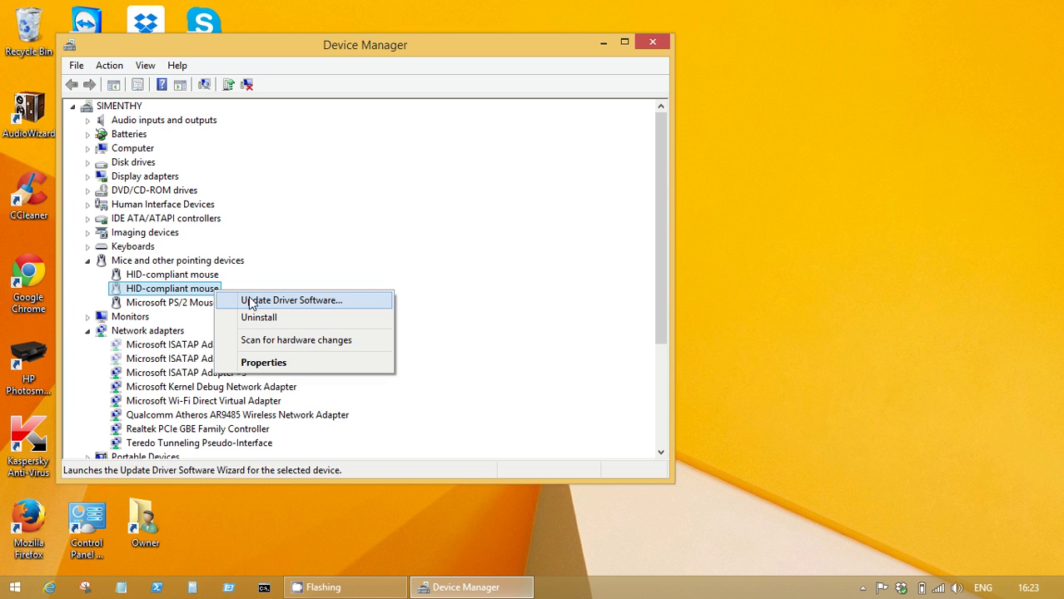
{"action": "left_click", "coordinate": [250, 300]}
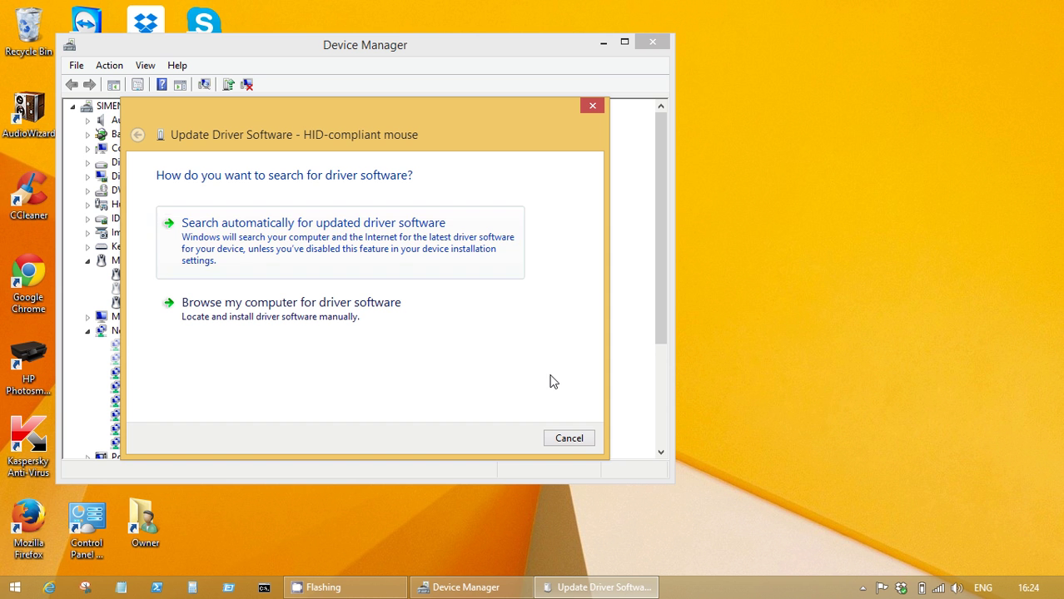
{"action": "left_click", "coordinate": [582, 438]}
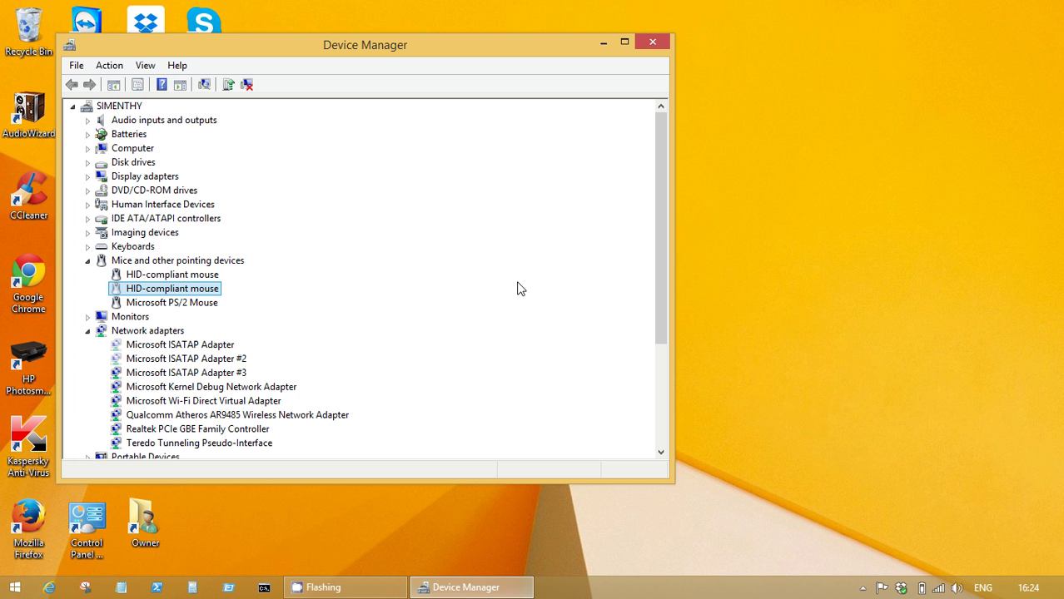
Close Device Manager and restore the CamStudio window from the hidden tray icons
{"action": "left_click", "coordinate": [644, 40]}
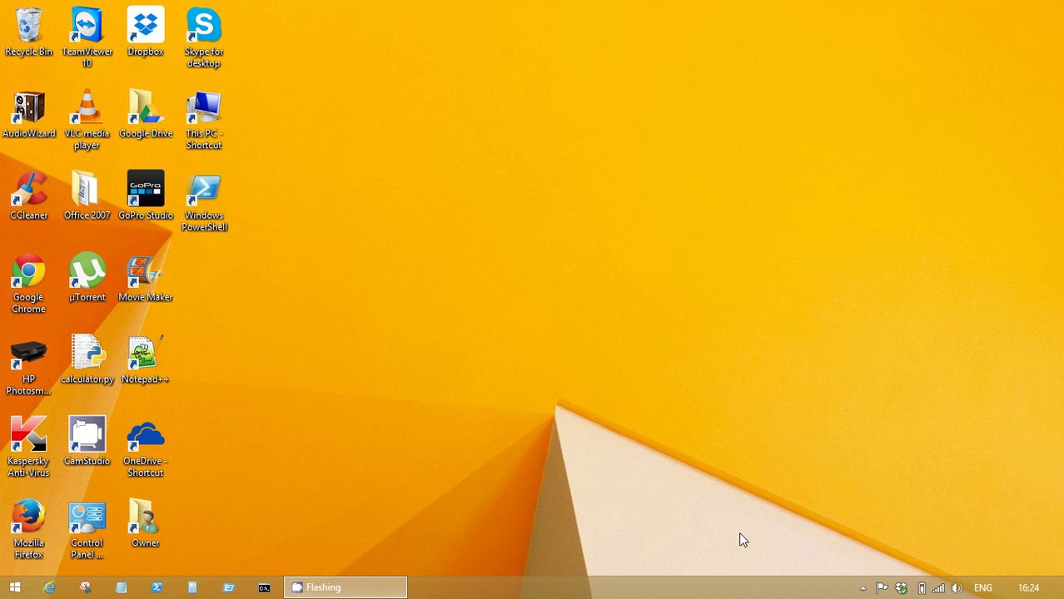
{"action": "left_click", "coordinate": [862, 588]}
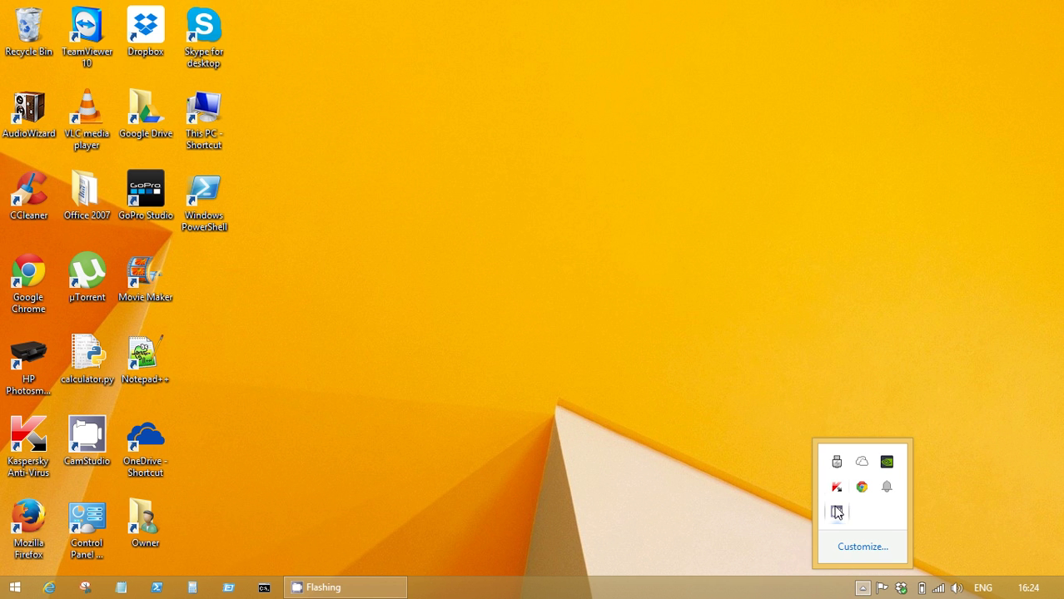
{"action": "left_click", "coordinate": [836, 512]}
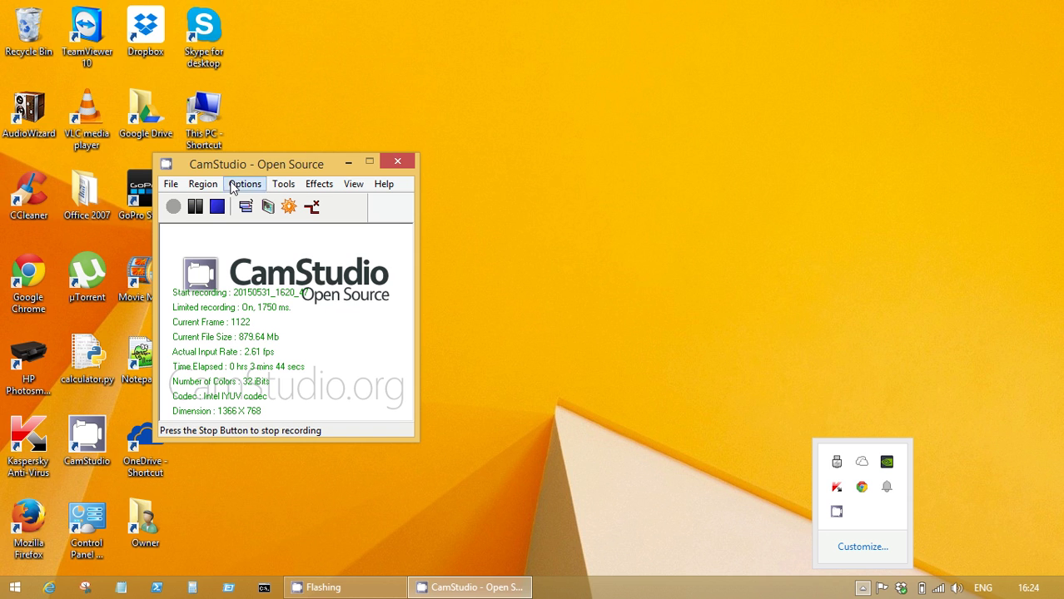